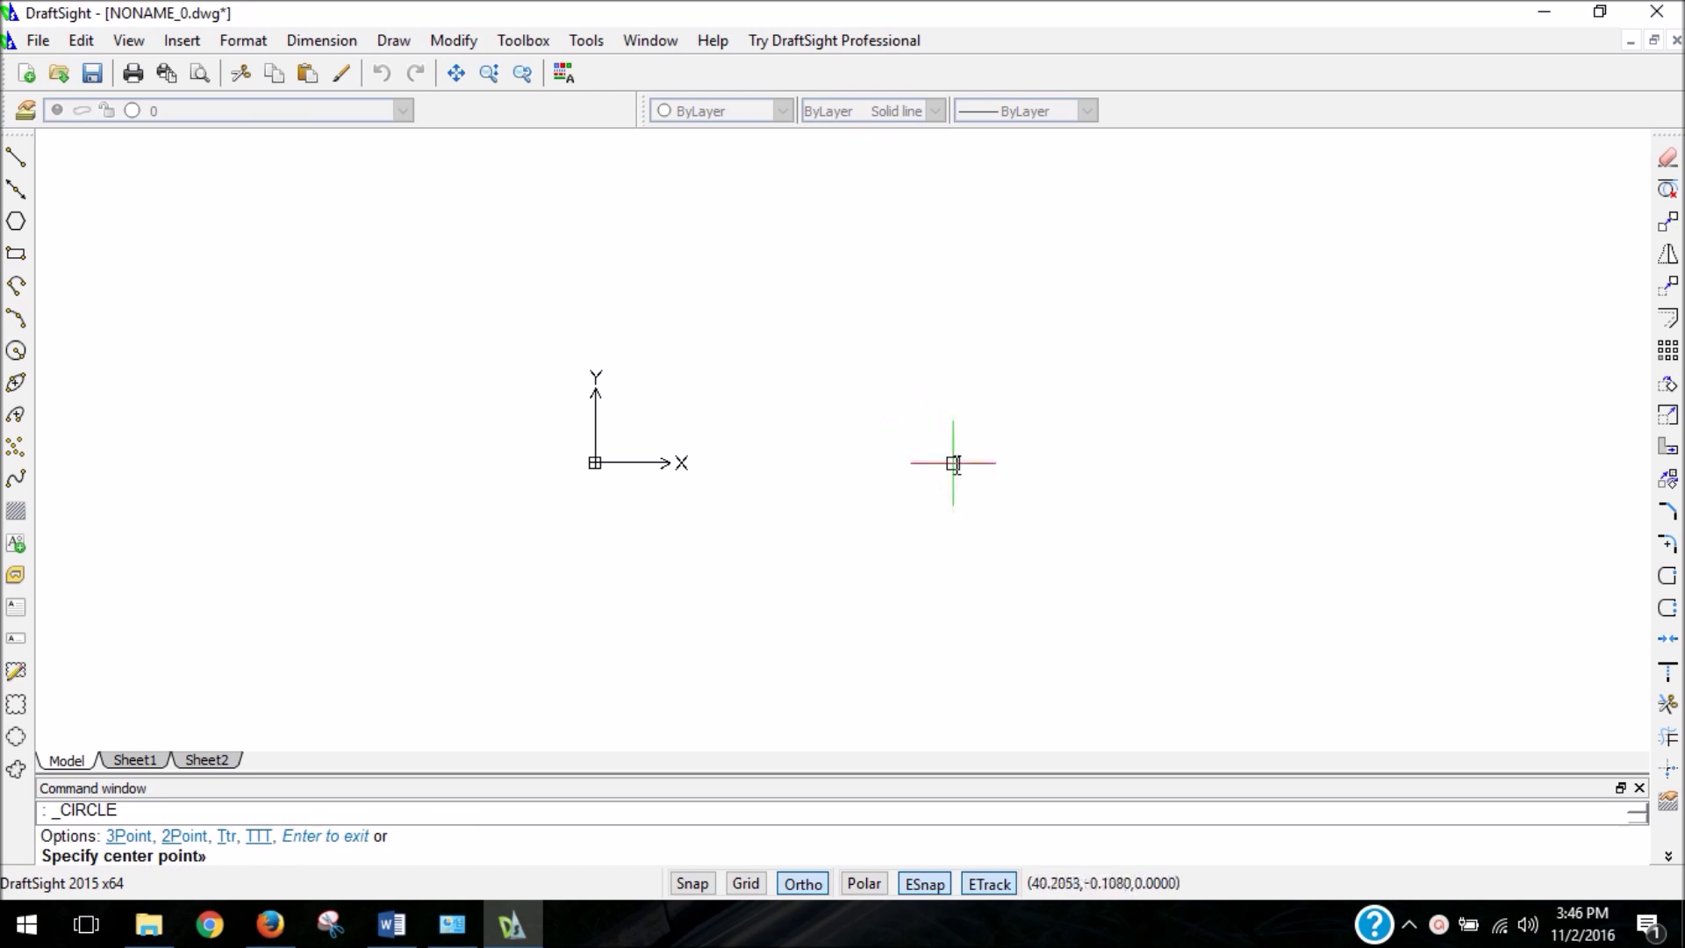
Draw a circle with a diameter of 3/16 above and to the right of the origin, with Ortho turned off
left_click(949, 381)
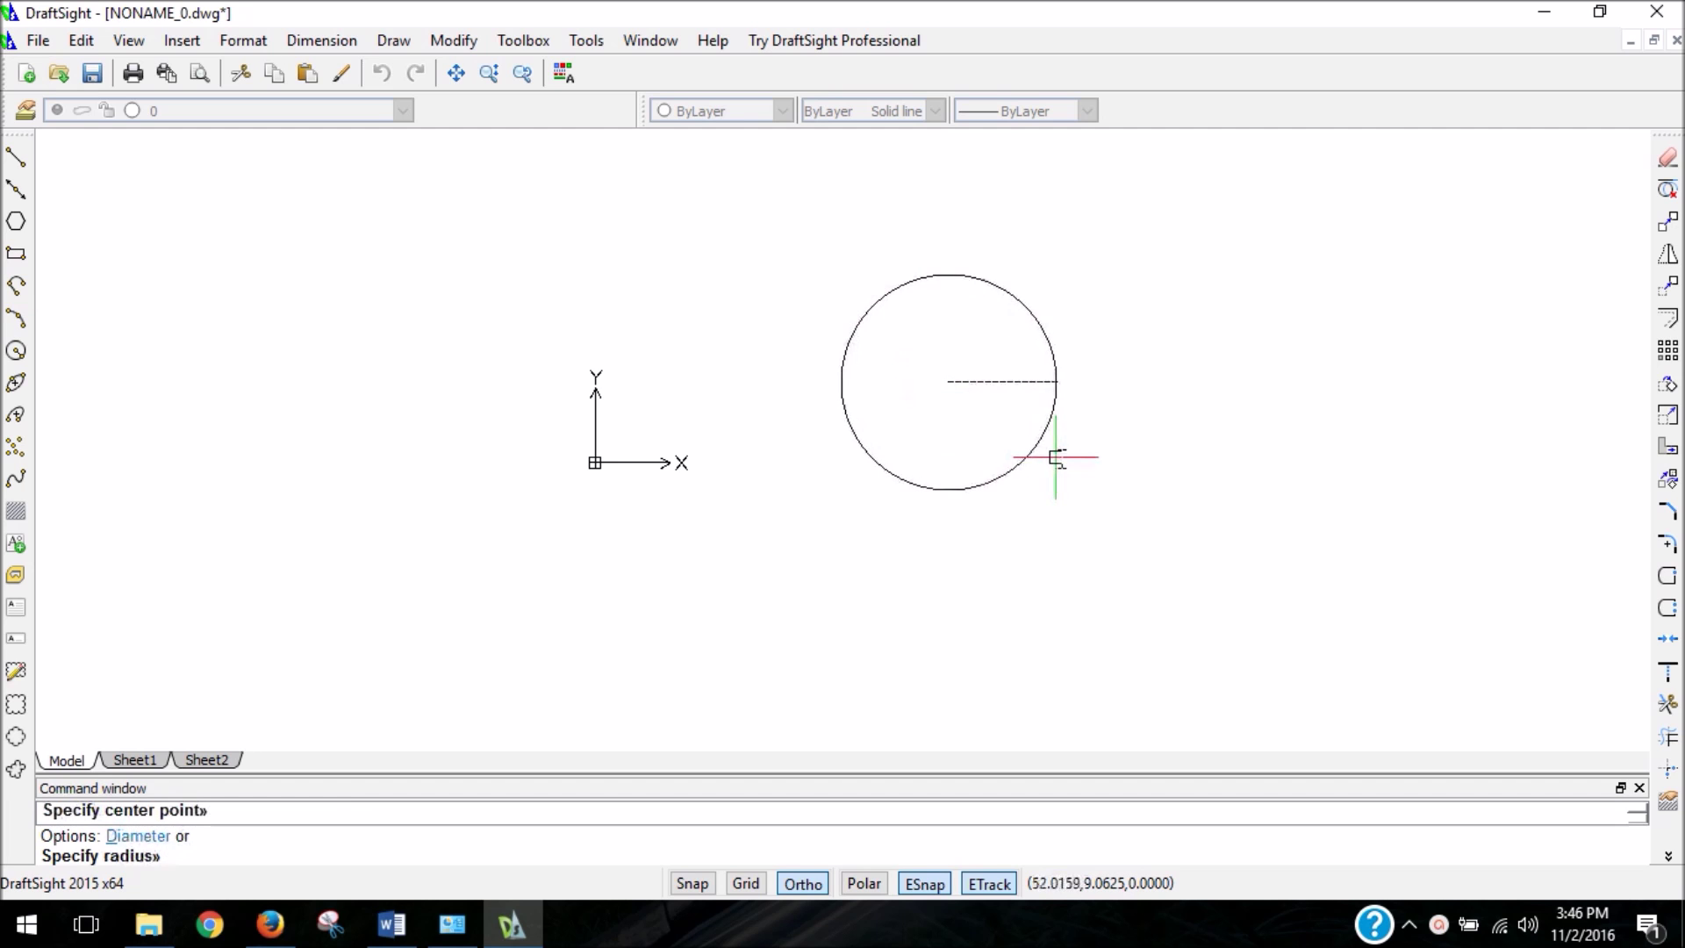
left_click(813, 883)
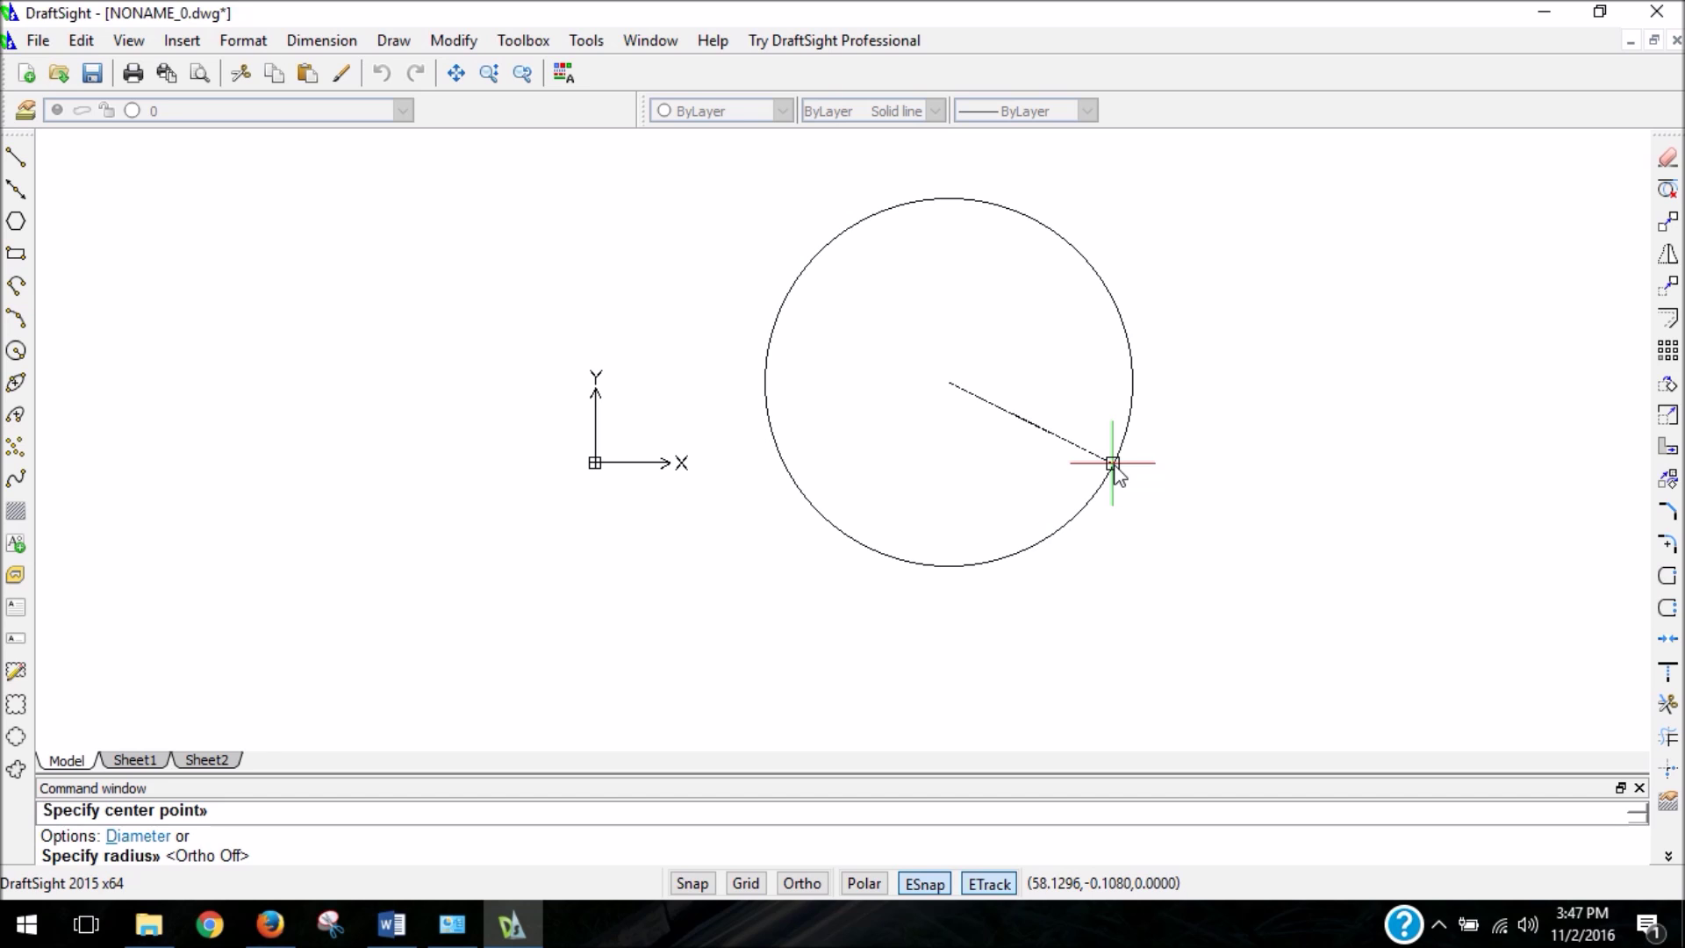
type("d")
key("Return")
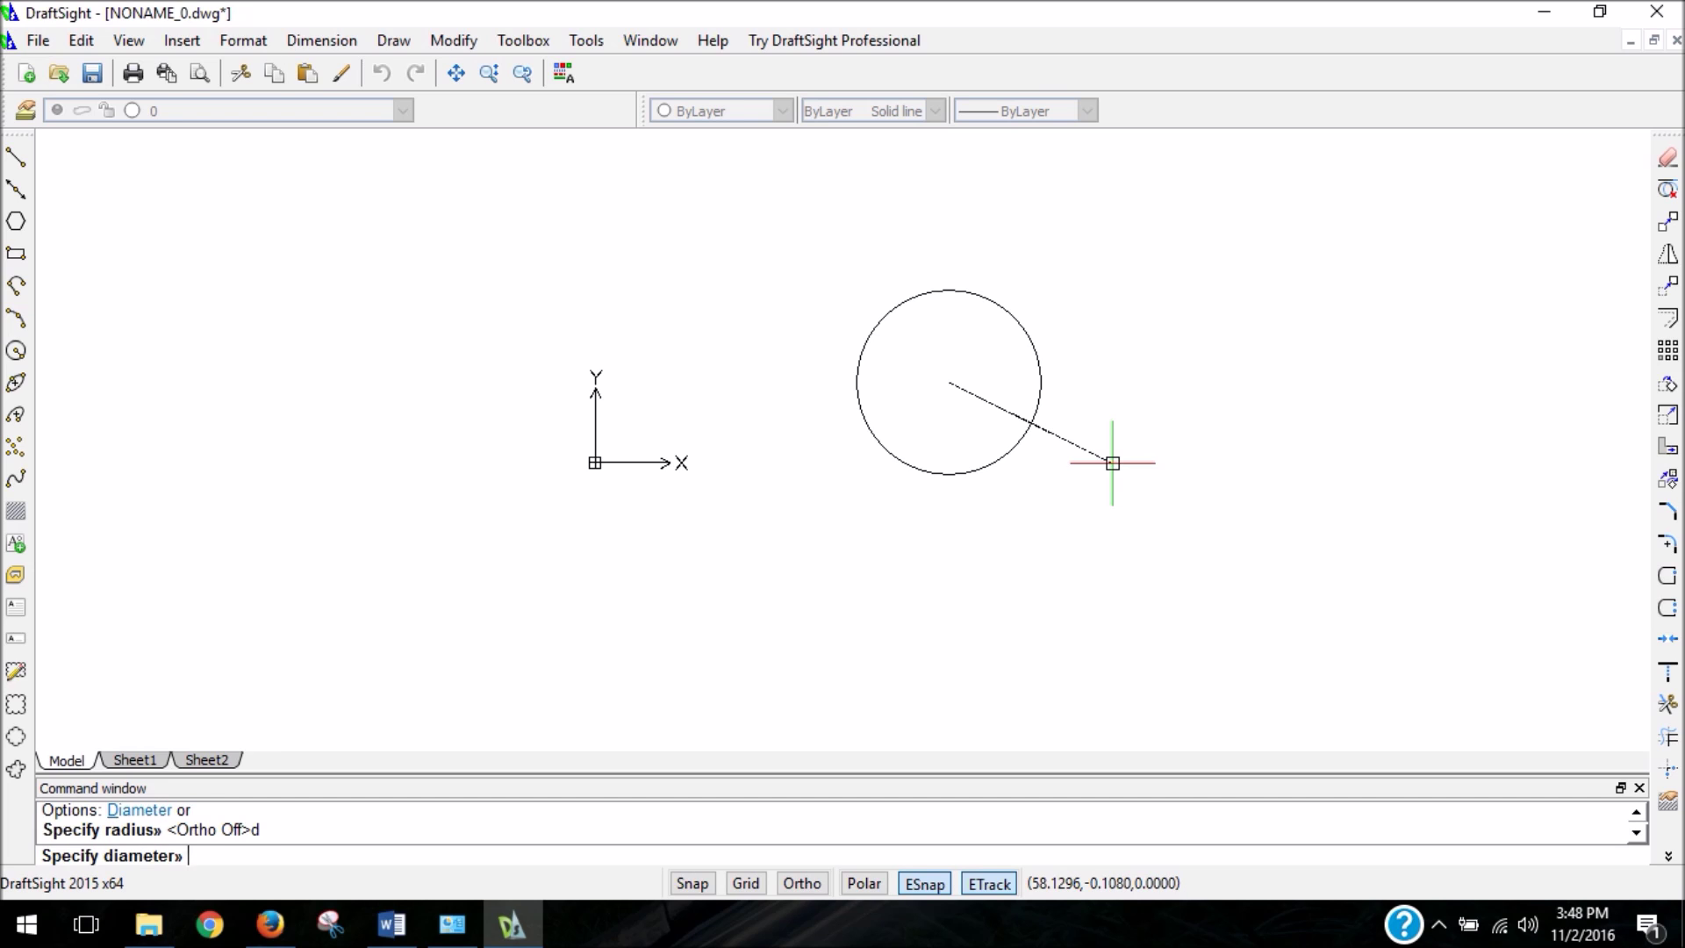
type("3/16")
key("Return")
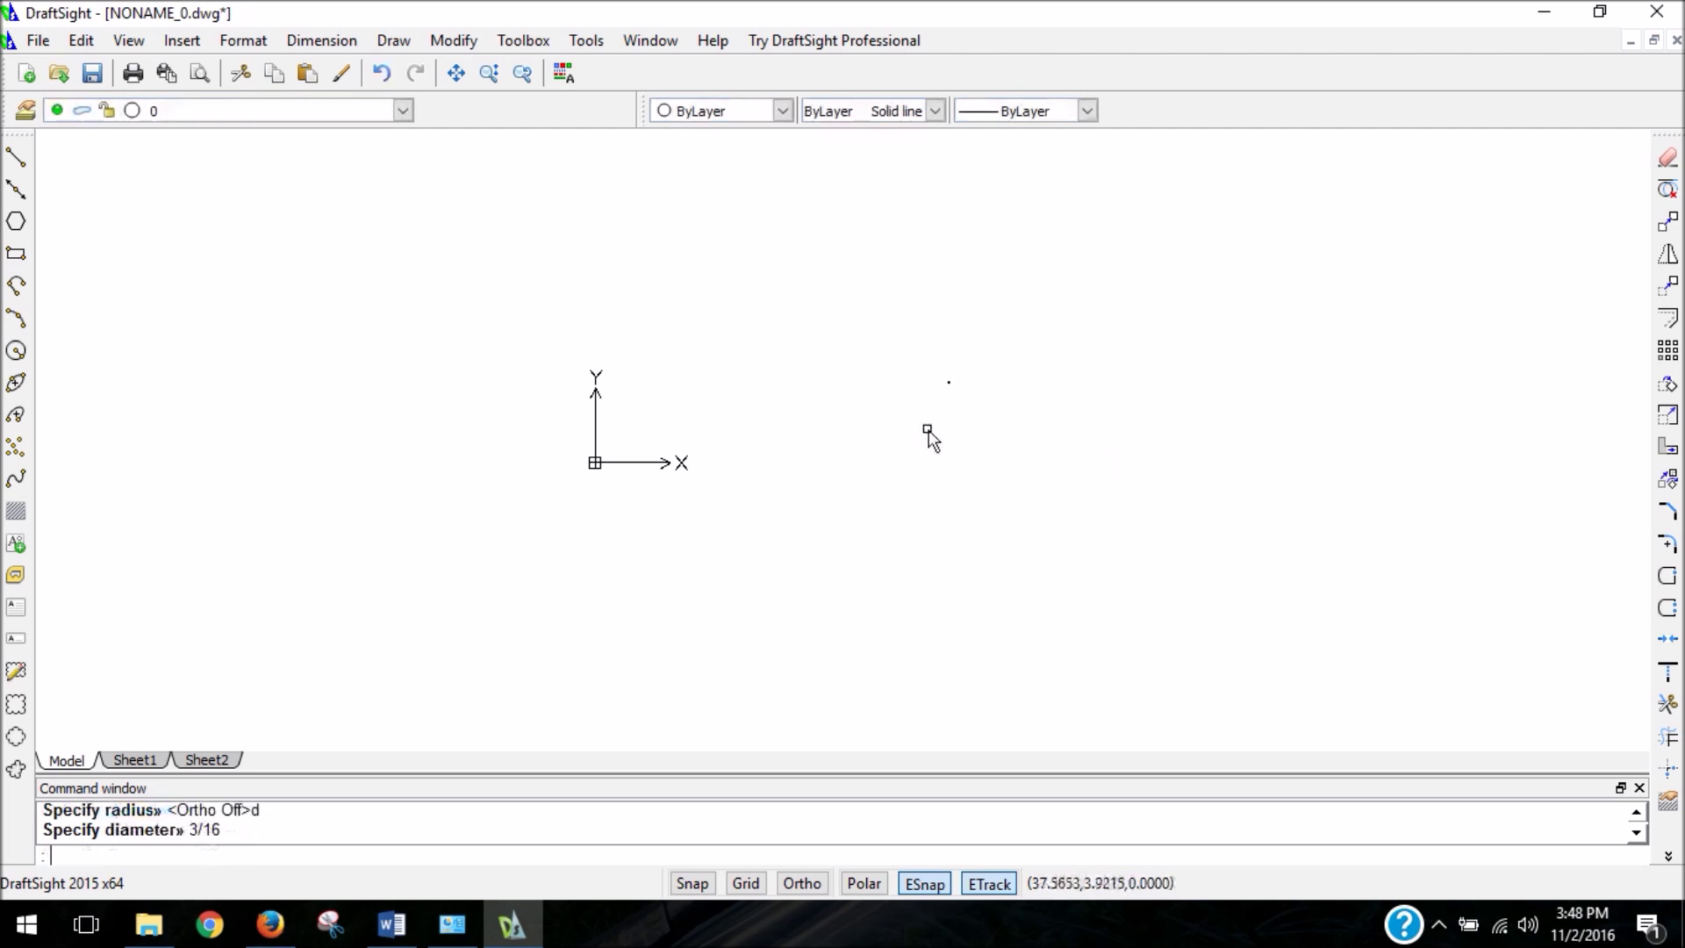
Add a diameter dimension to the small circle, placing its text below and to the right of the circle
scroll(958, 408, "up", 4)
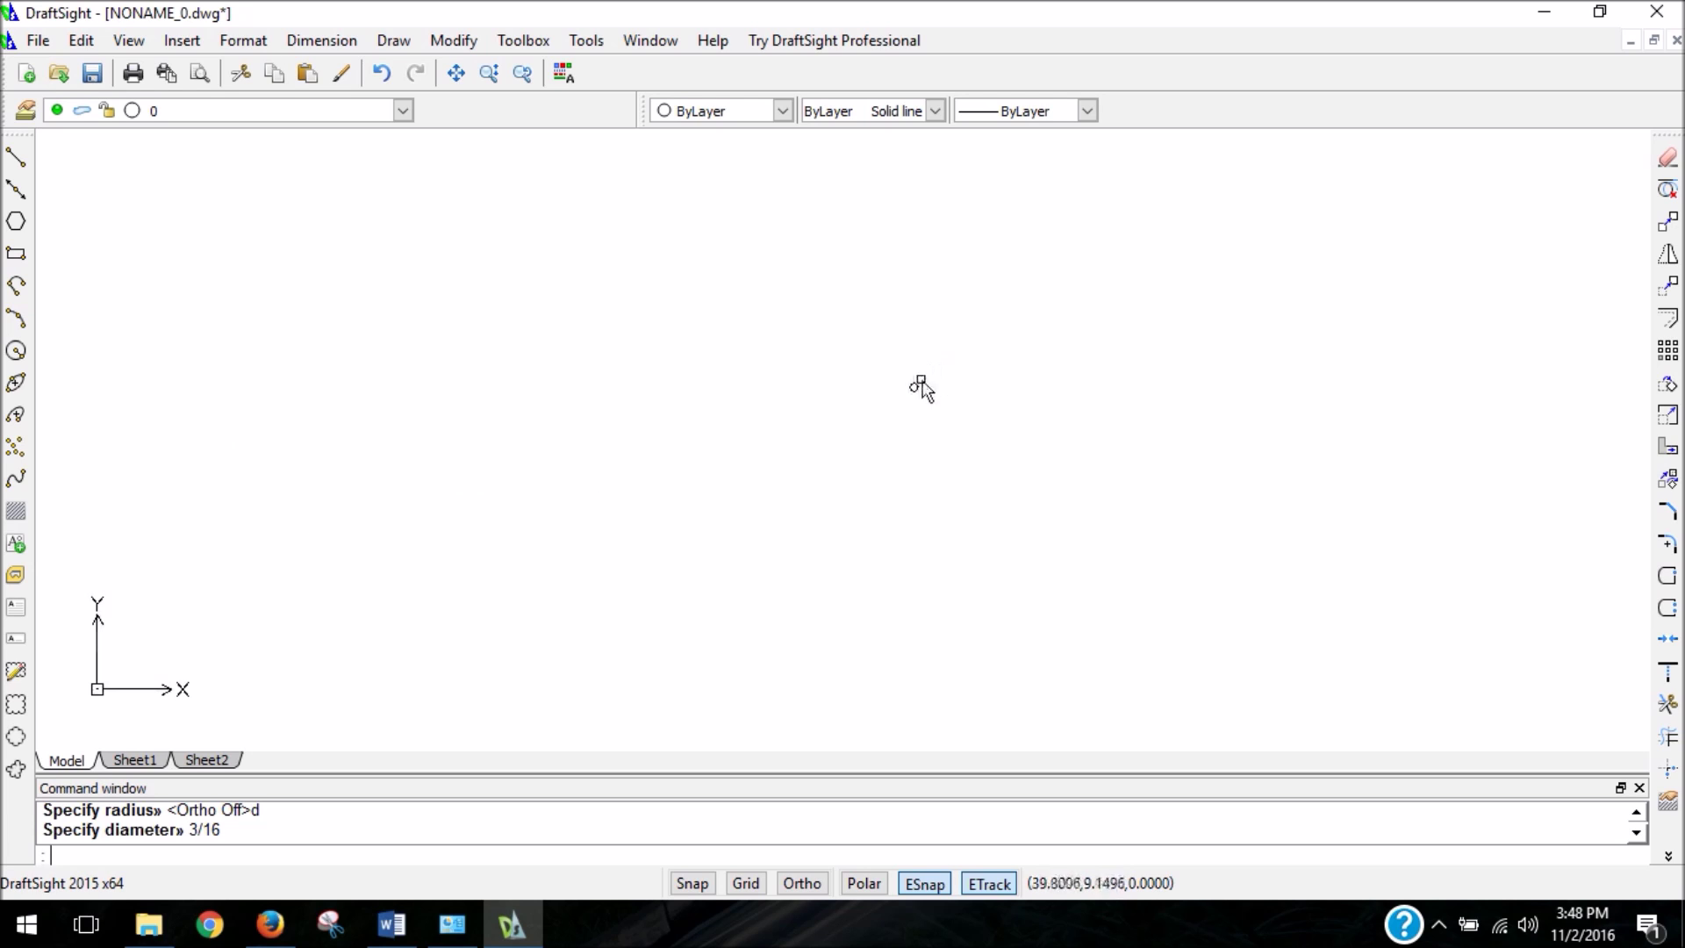
scroll(917, 400, "up", 6)
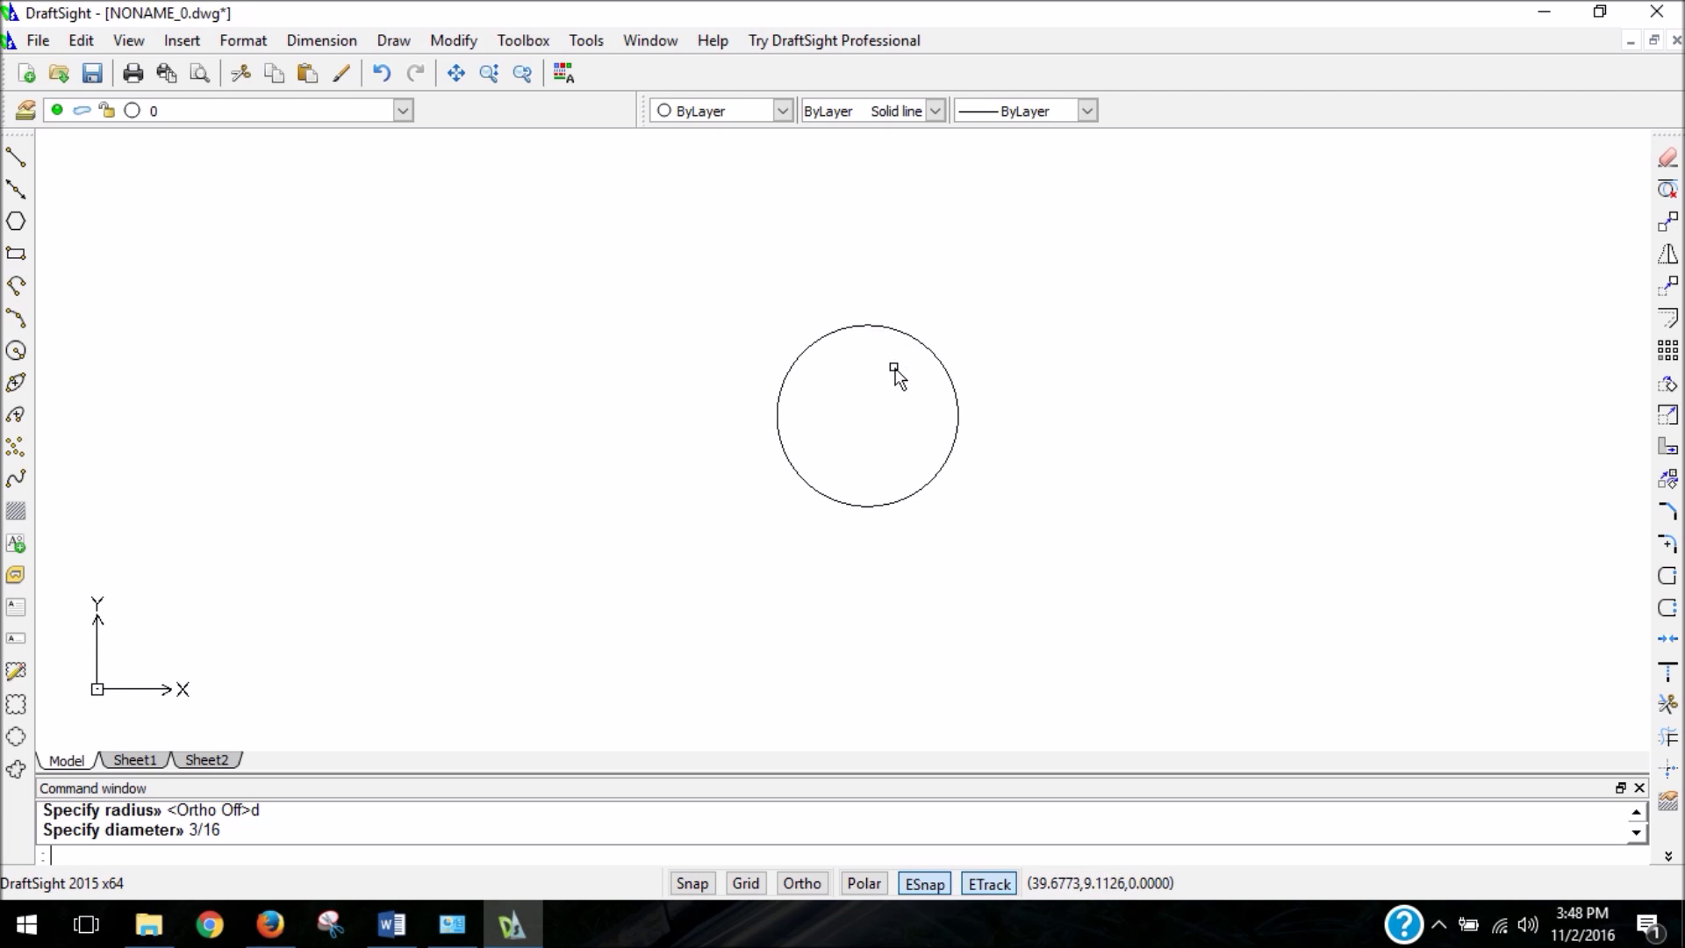
left_click(322, 40)
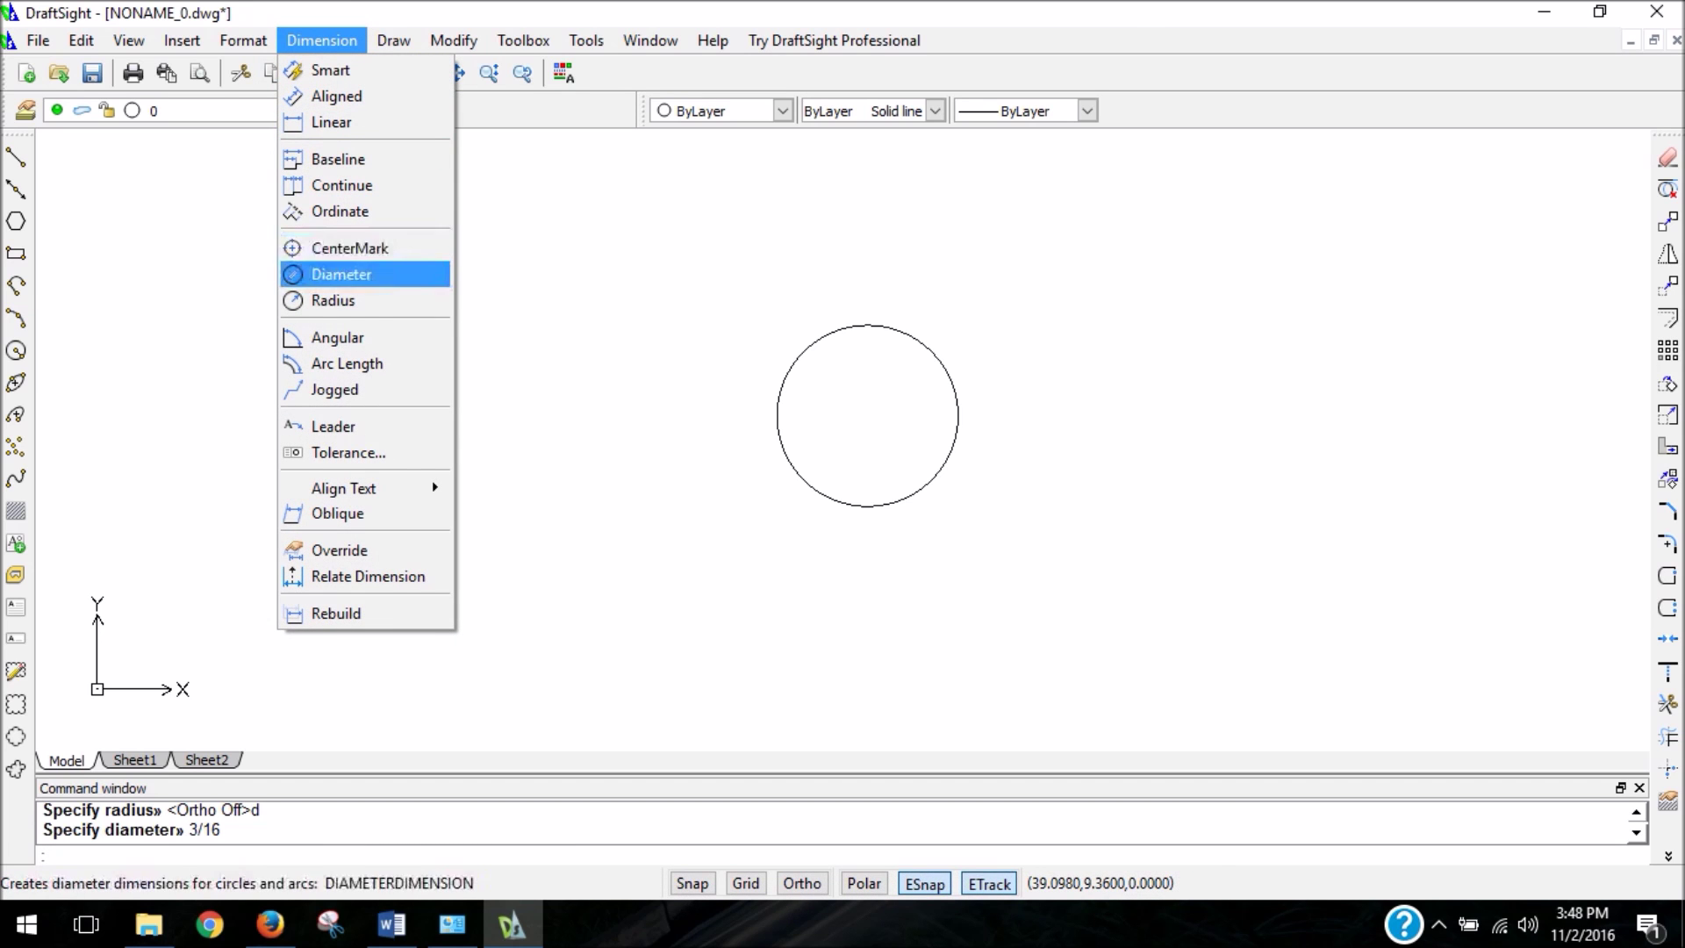
left_click(342, 274)
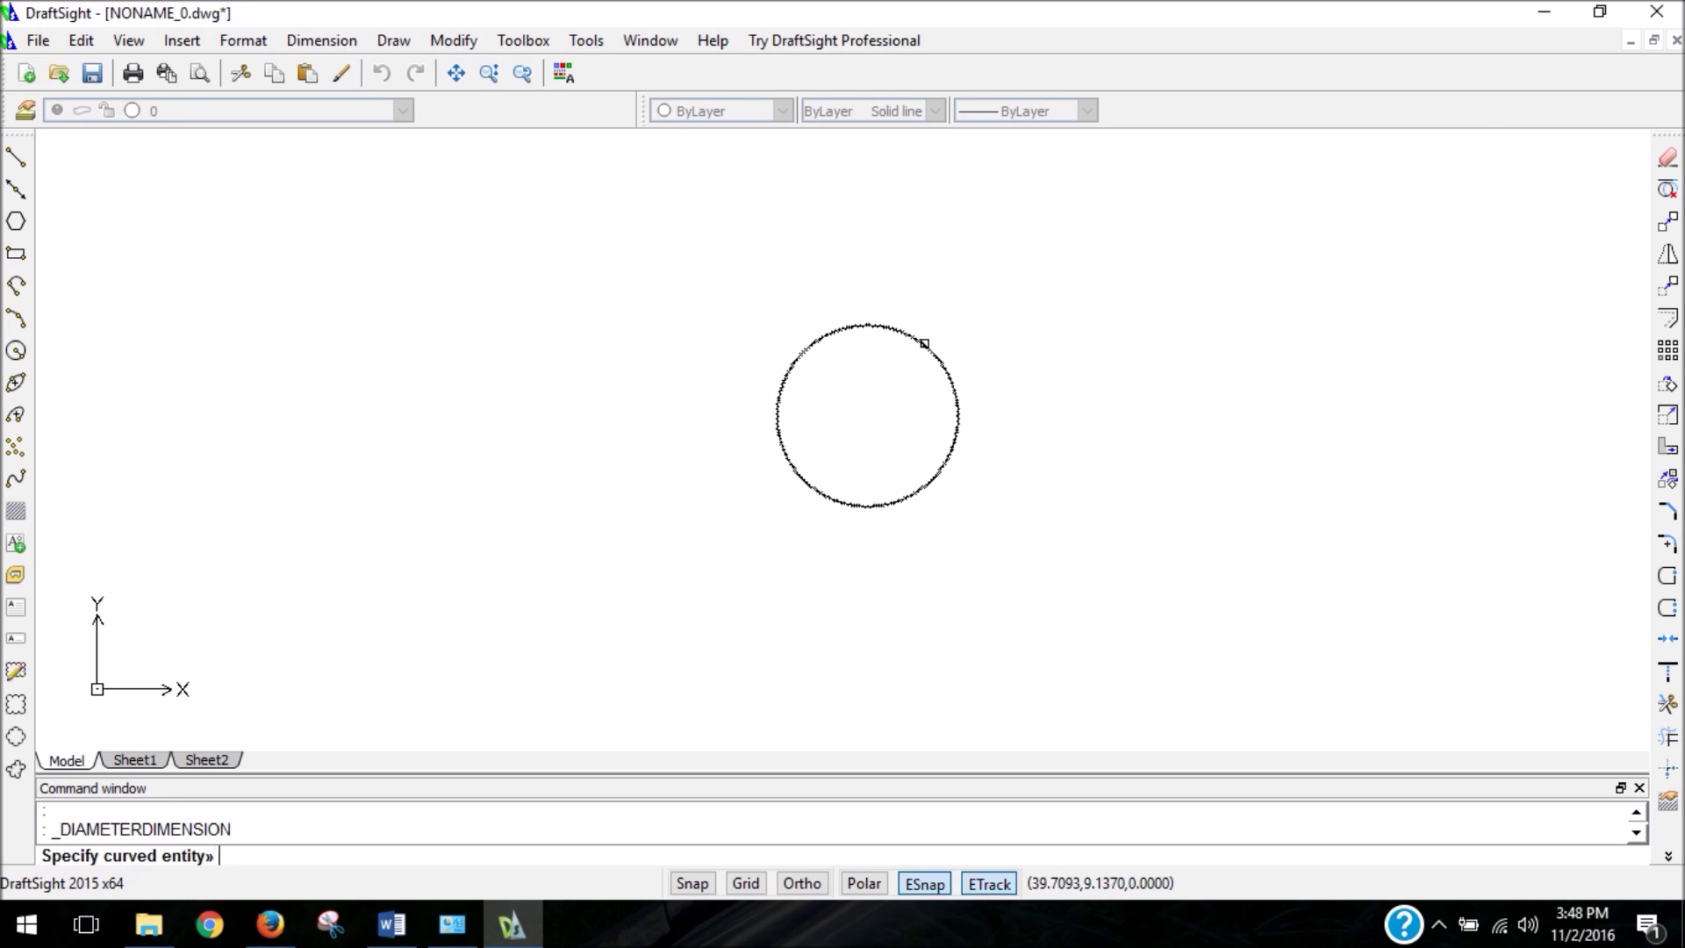
left_click(924, 343)
scroll(957, 342, "down", 3)
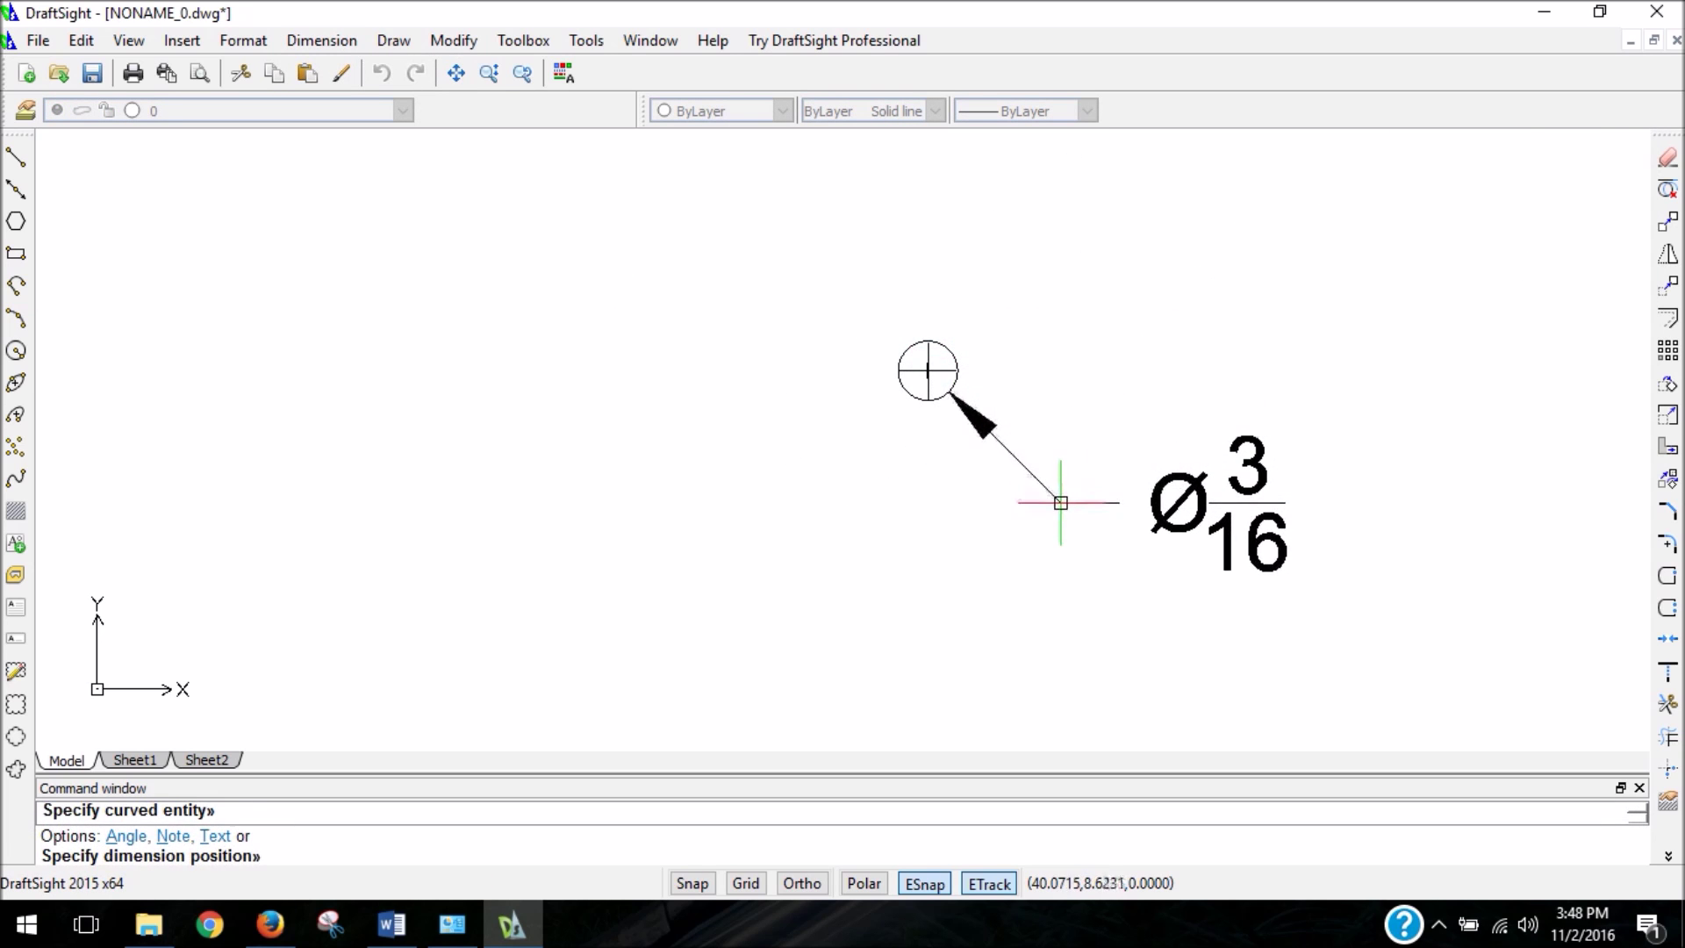
left_click(1114, 555)
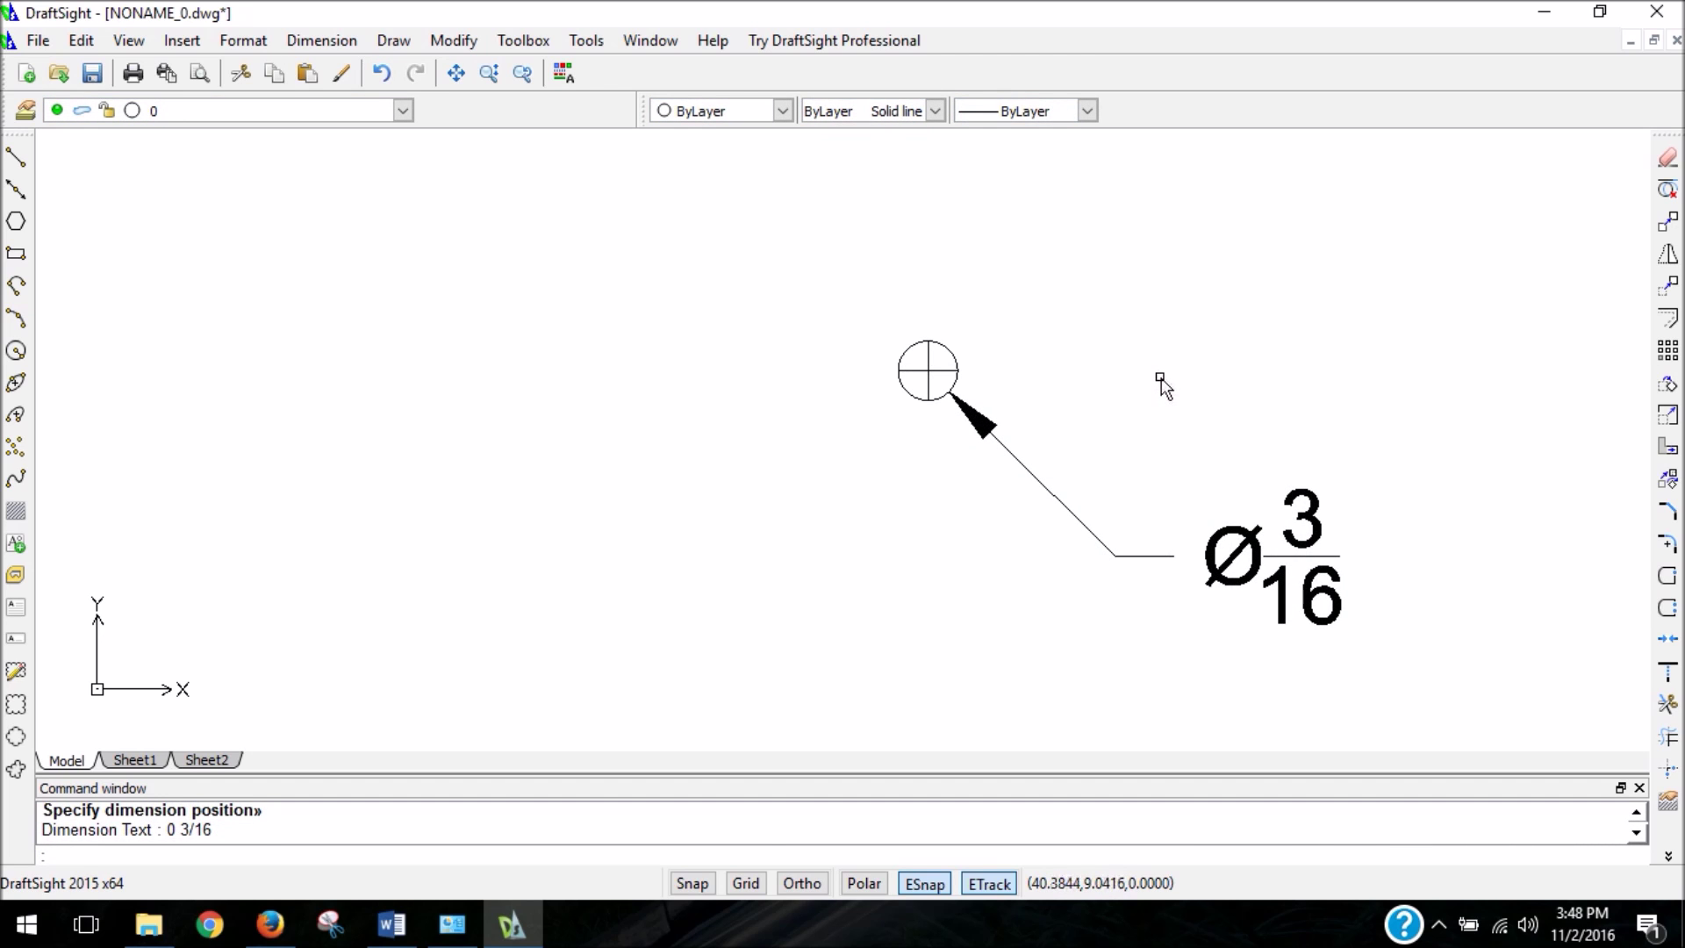
Start an arc in the empty area left of the dimensioned circle and set its end point at @5,0 from the start
scroll(1158, 383, "down", 4)
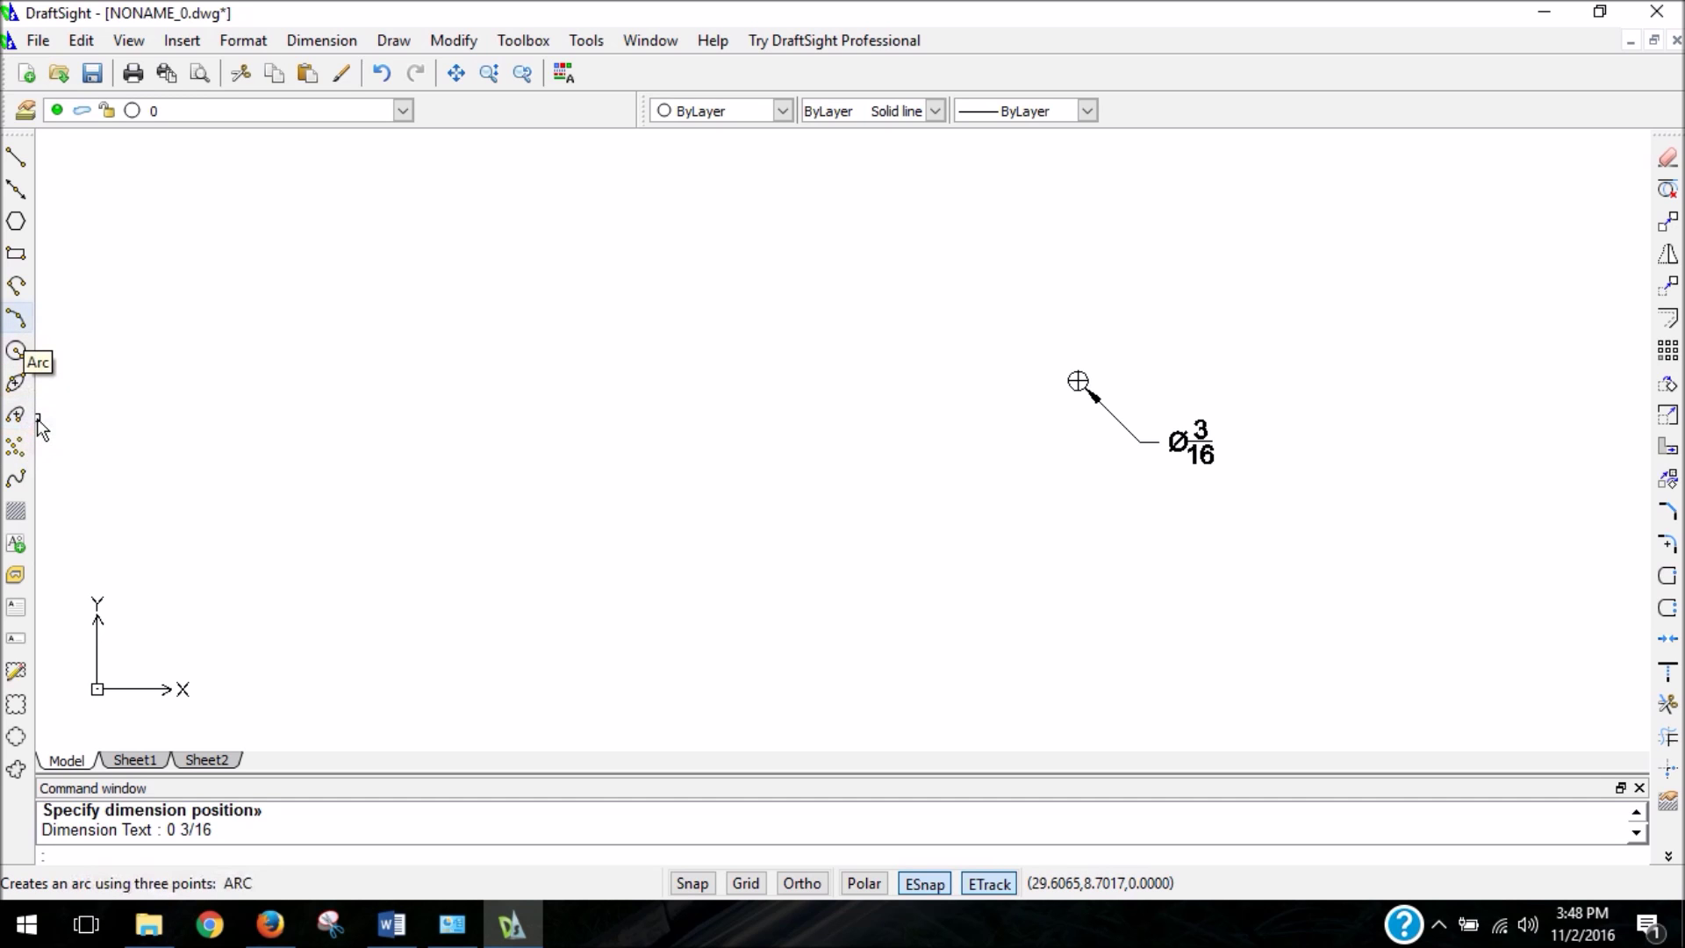
left_click(14, 318)
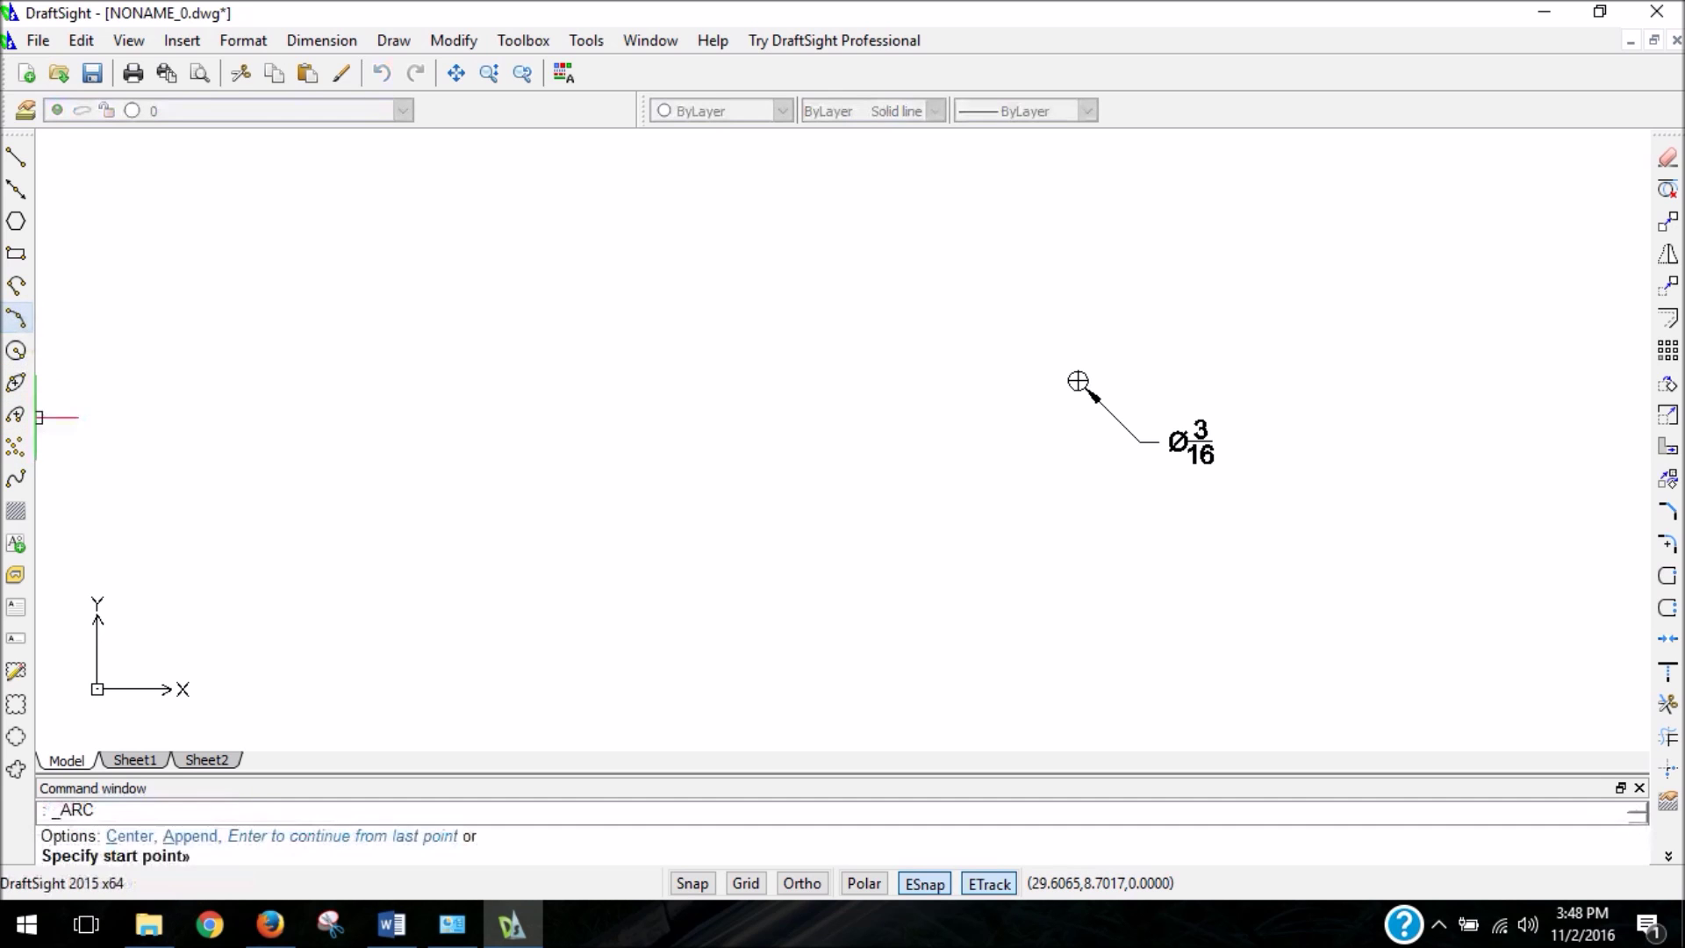
scroll(272, 371, "down", 1)
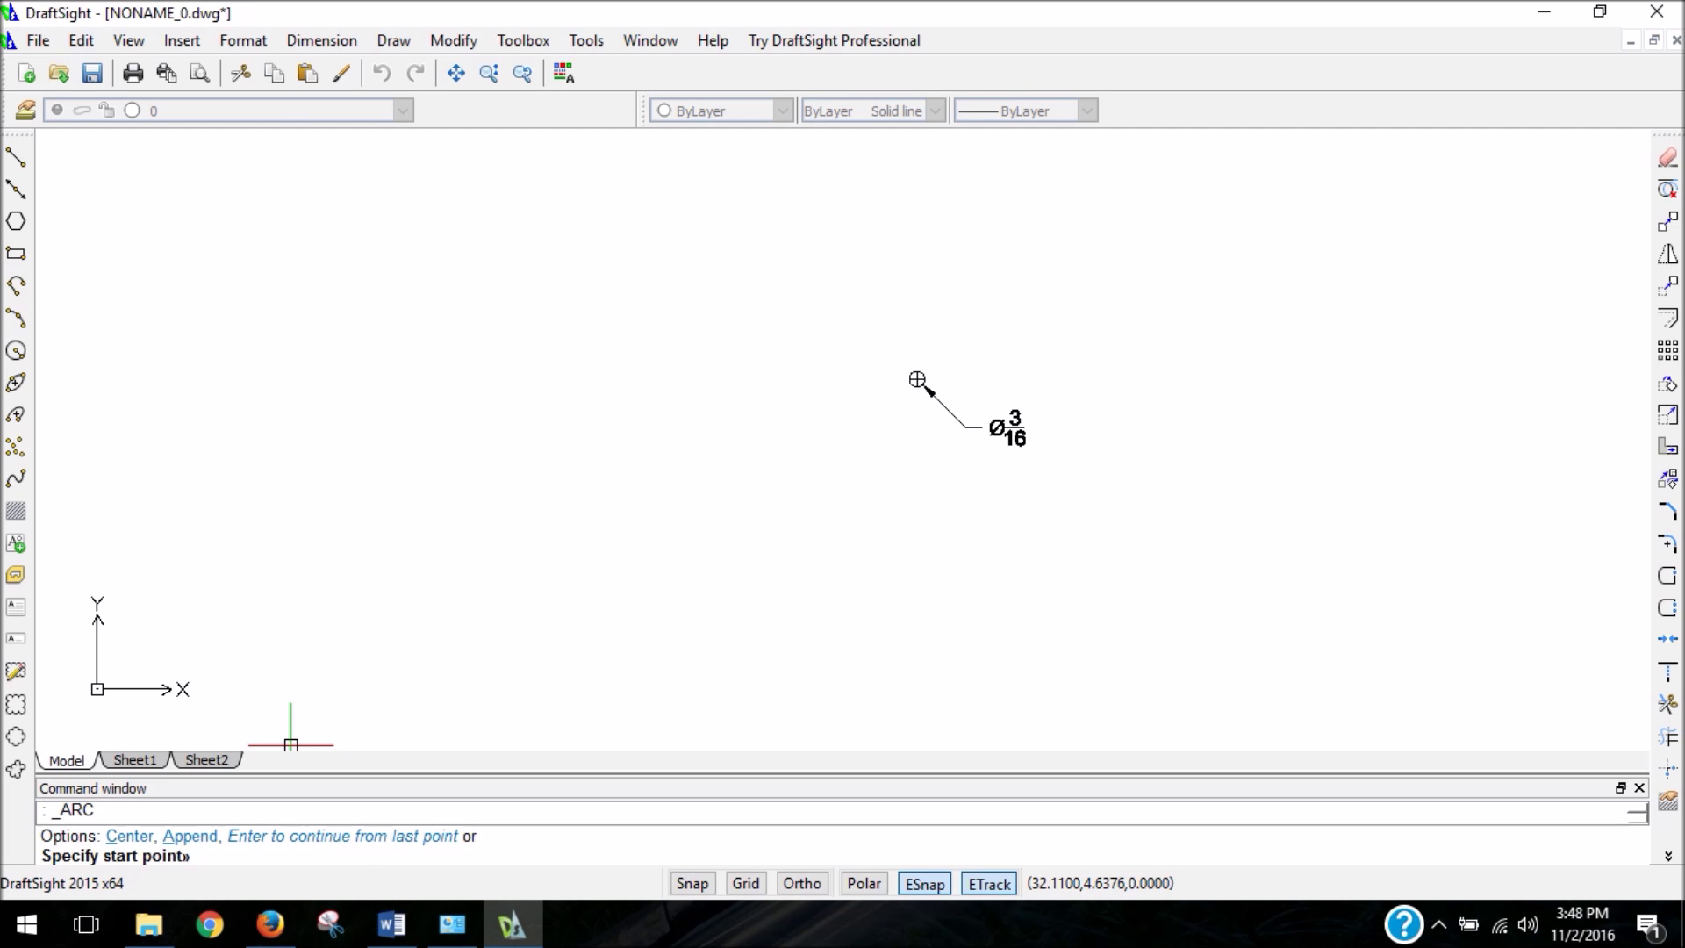
scroll(538, 308, "down", 3)
scroll(558, 383, "up", 5)
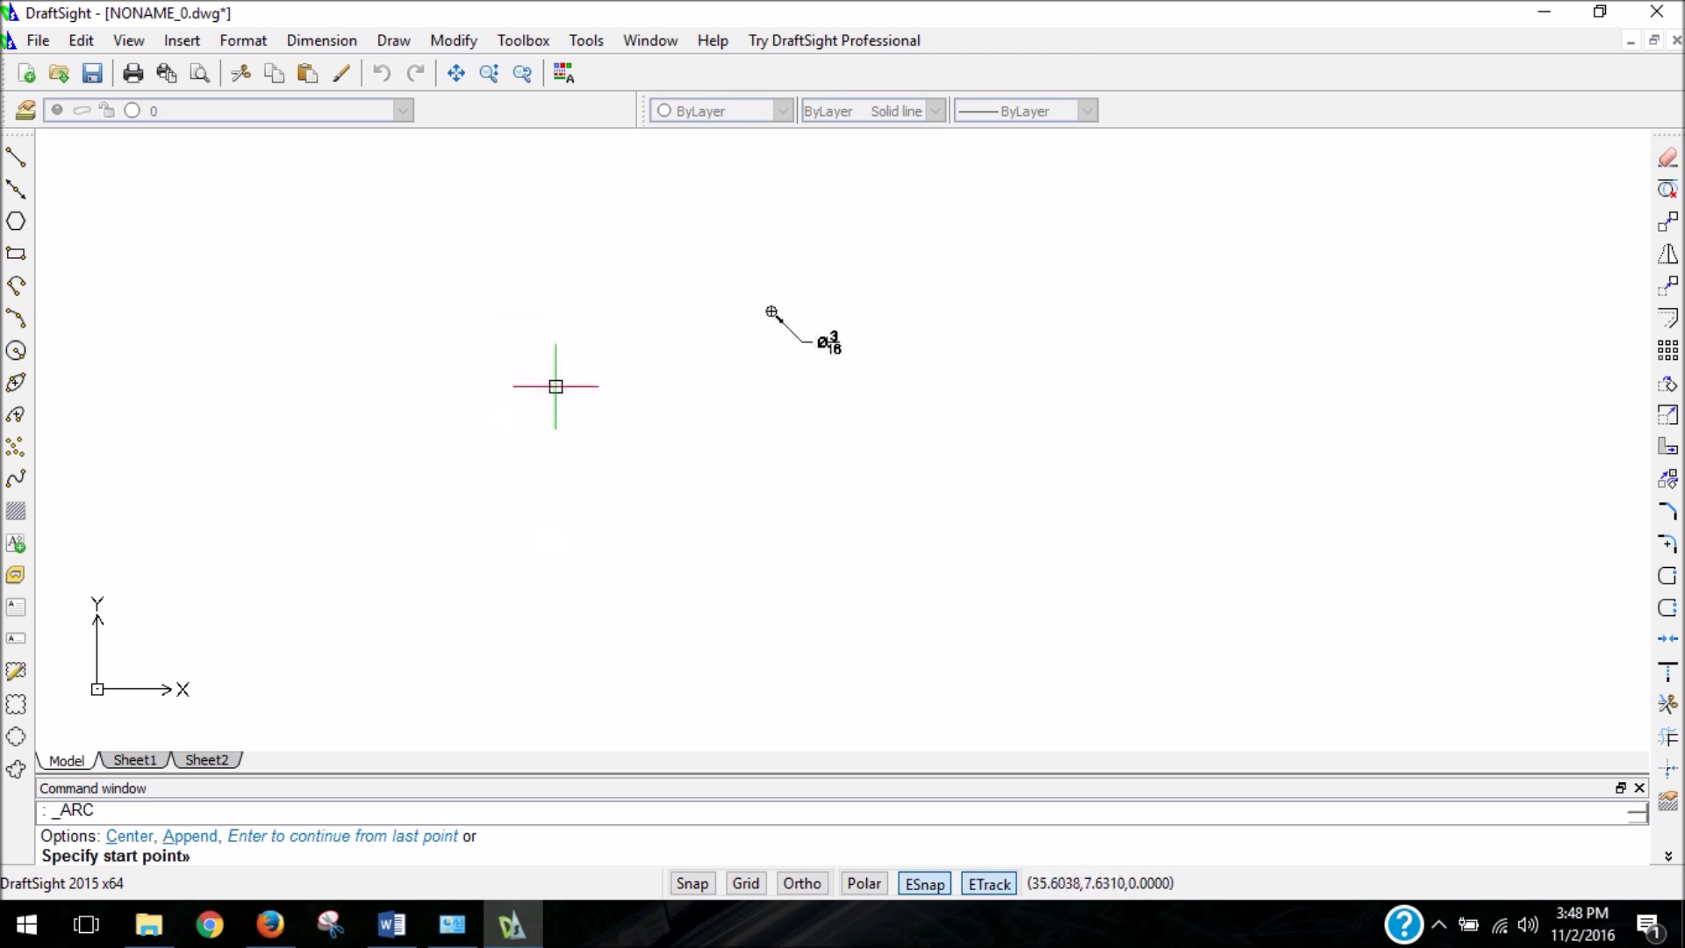
left_click(307, 450)
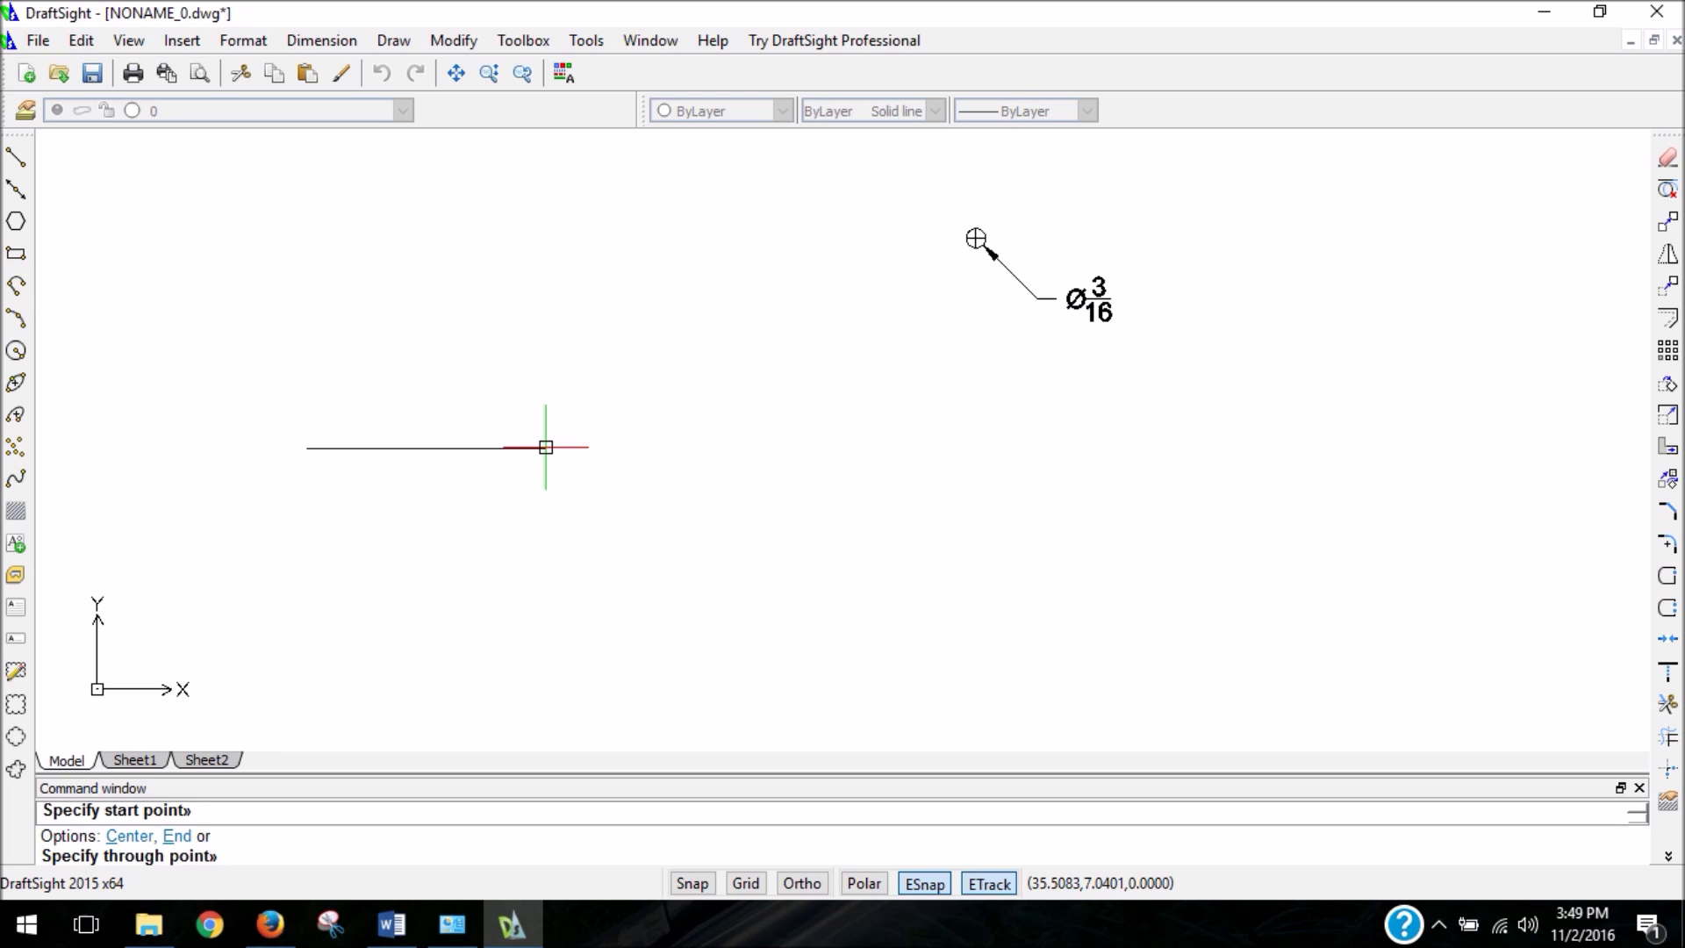
type("e")
key("Return")
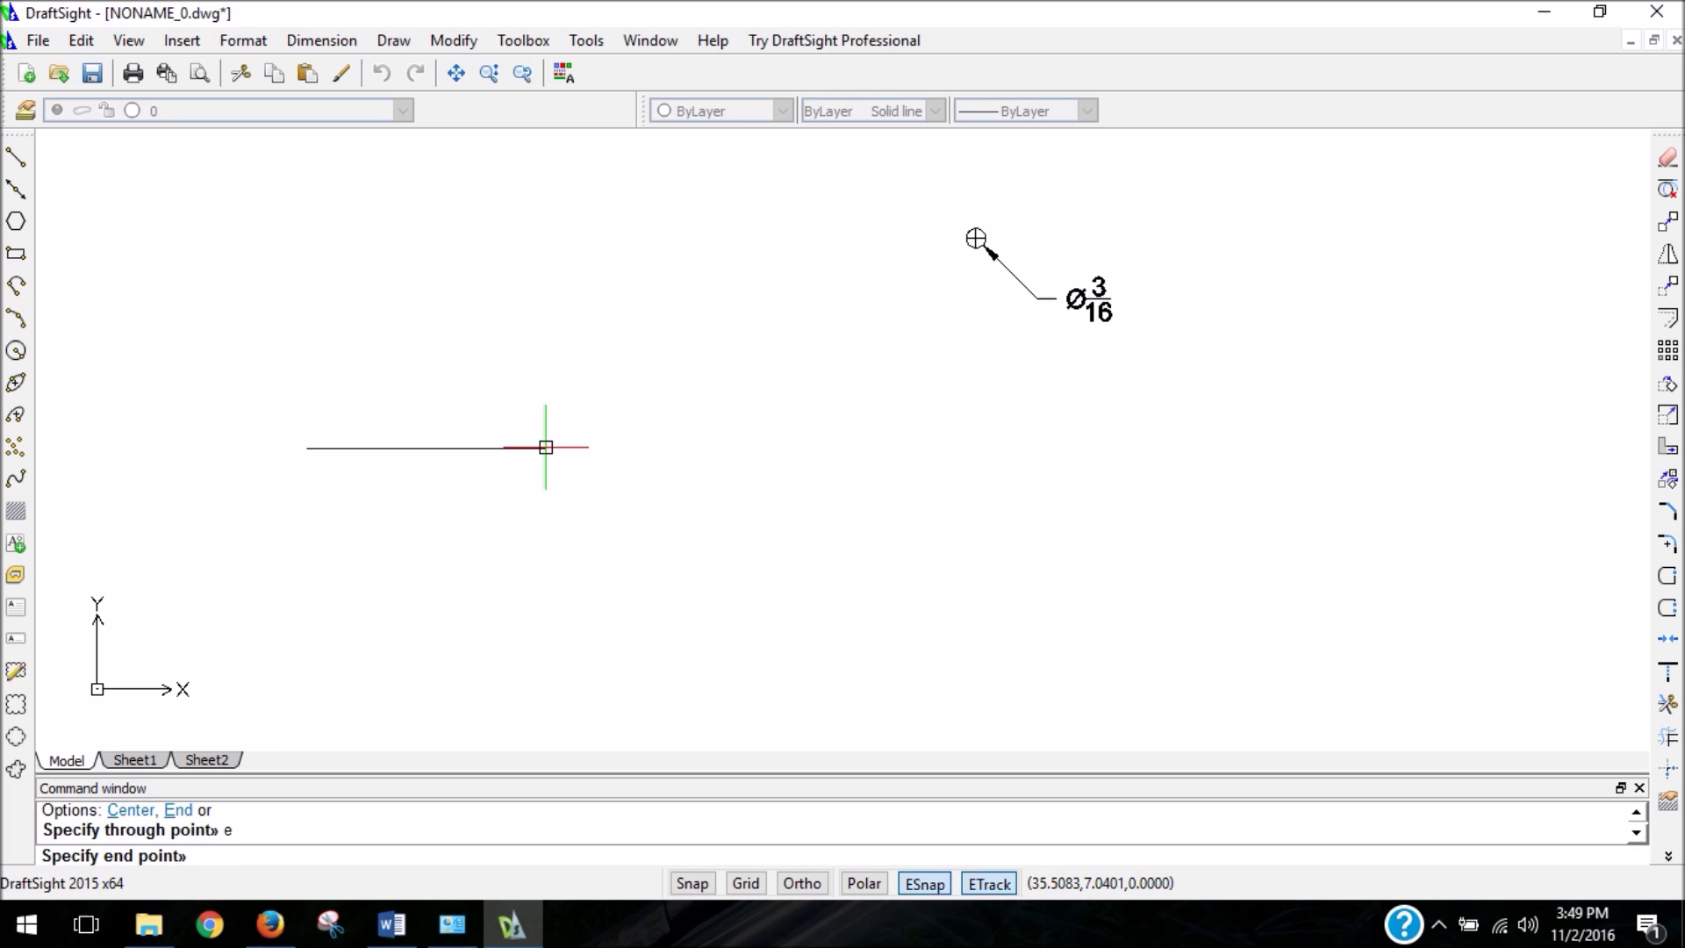
key("F8")
type("@")
key("F8")
type("5,0")
key("Return")
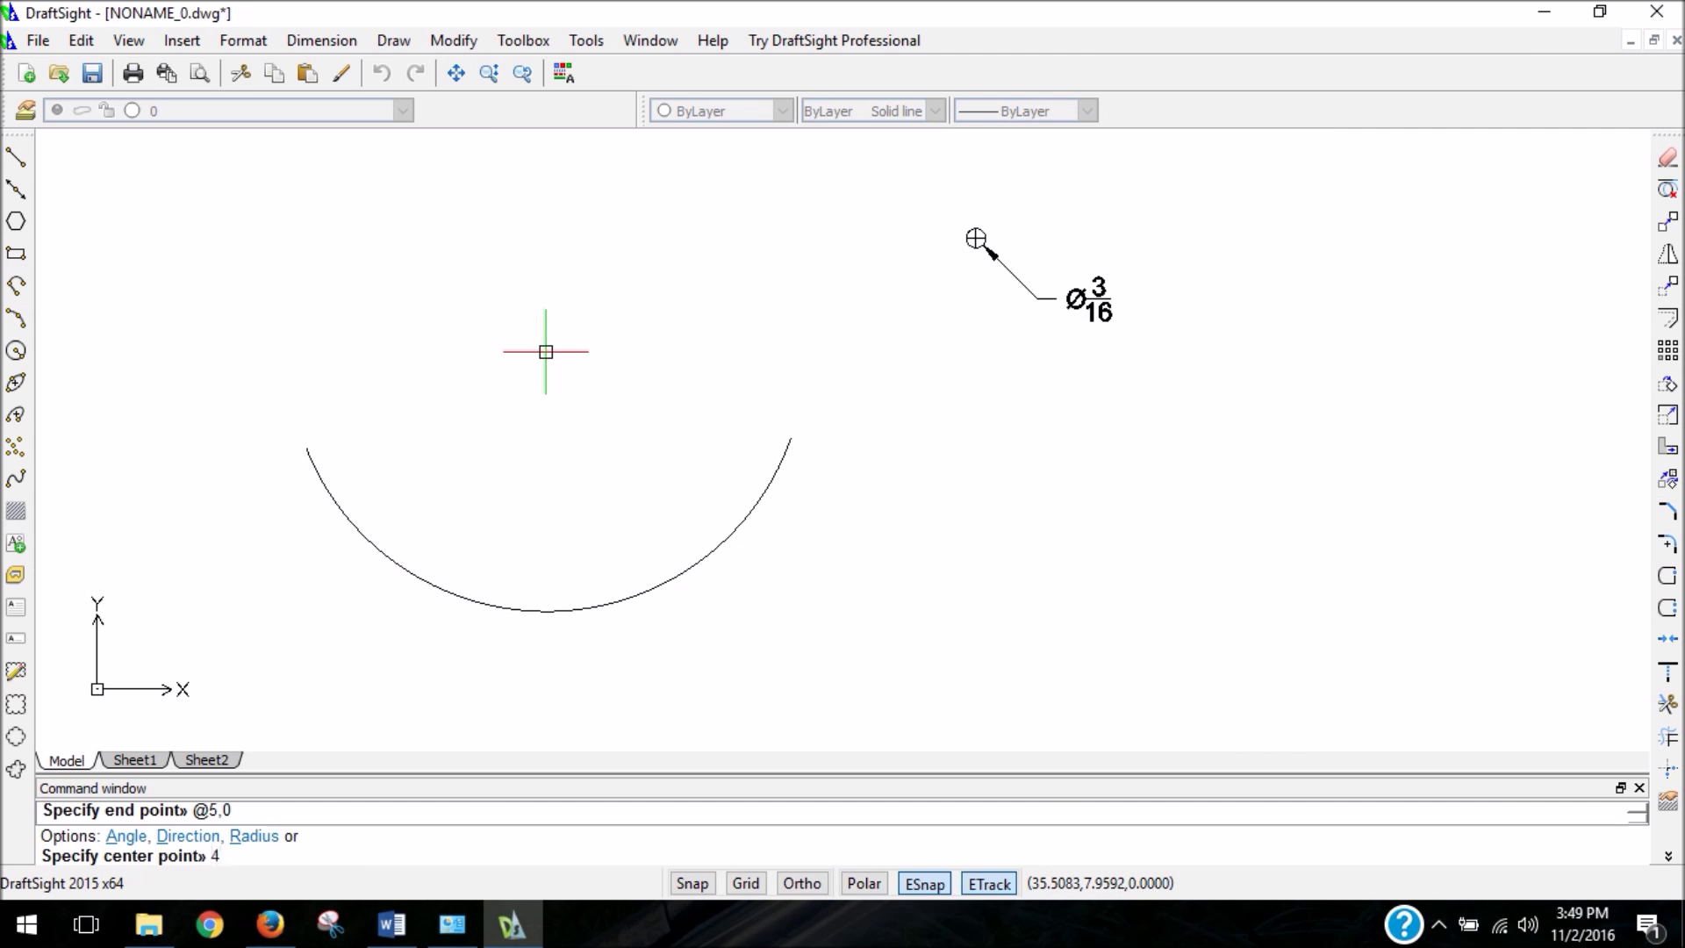
Complete the arc using the Radius option with a radius of 2.5
key("Return")
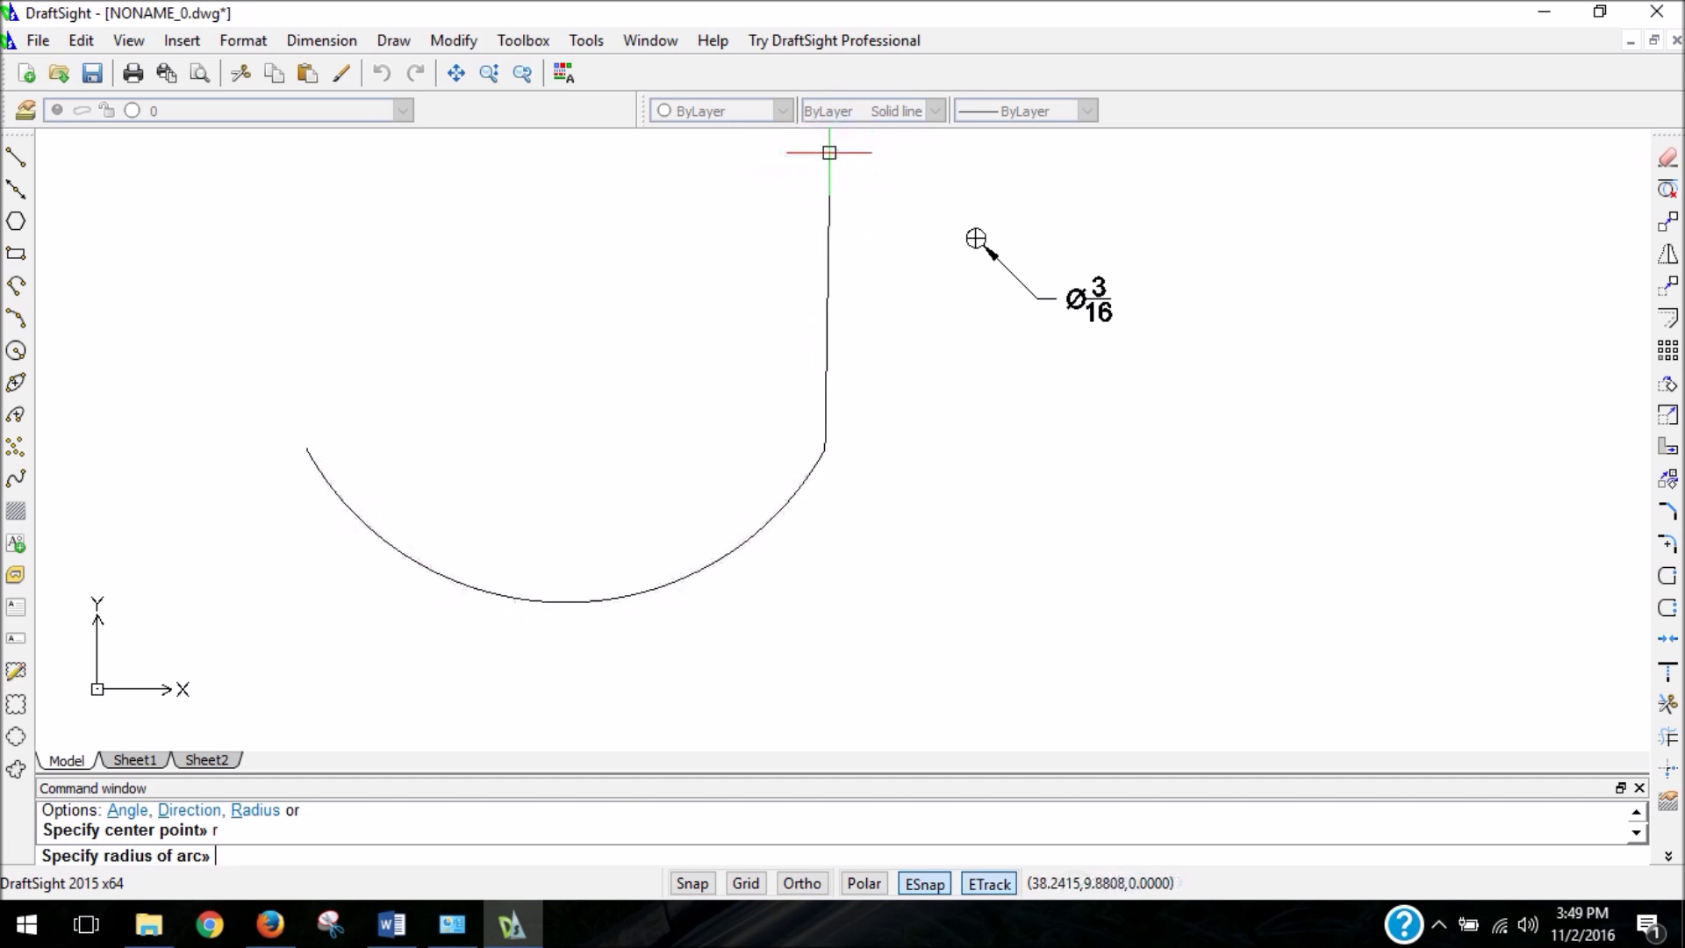
scroll(829, 134, "down", 6)
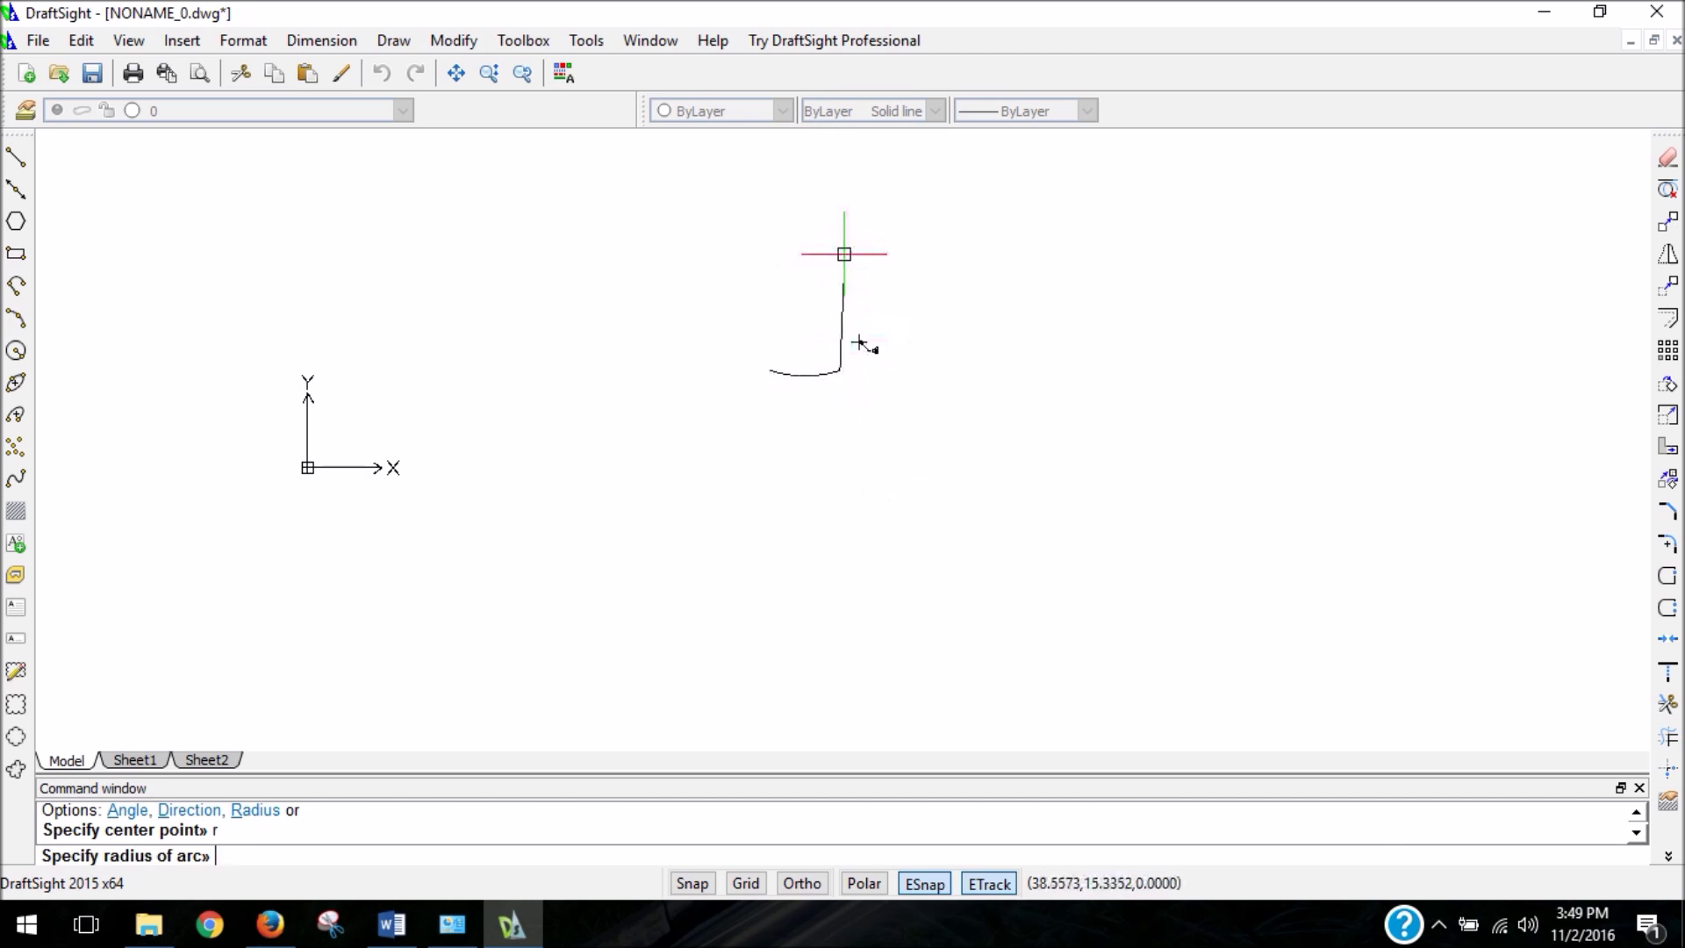
scroll(842, 253, "up", 2)
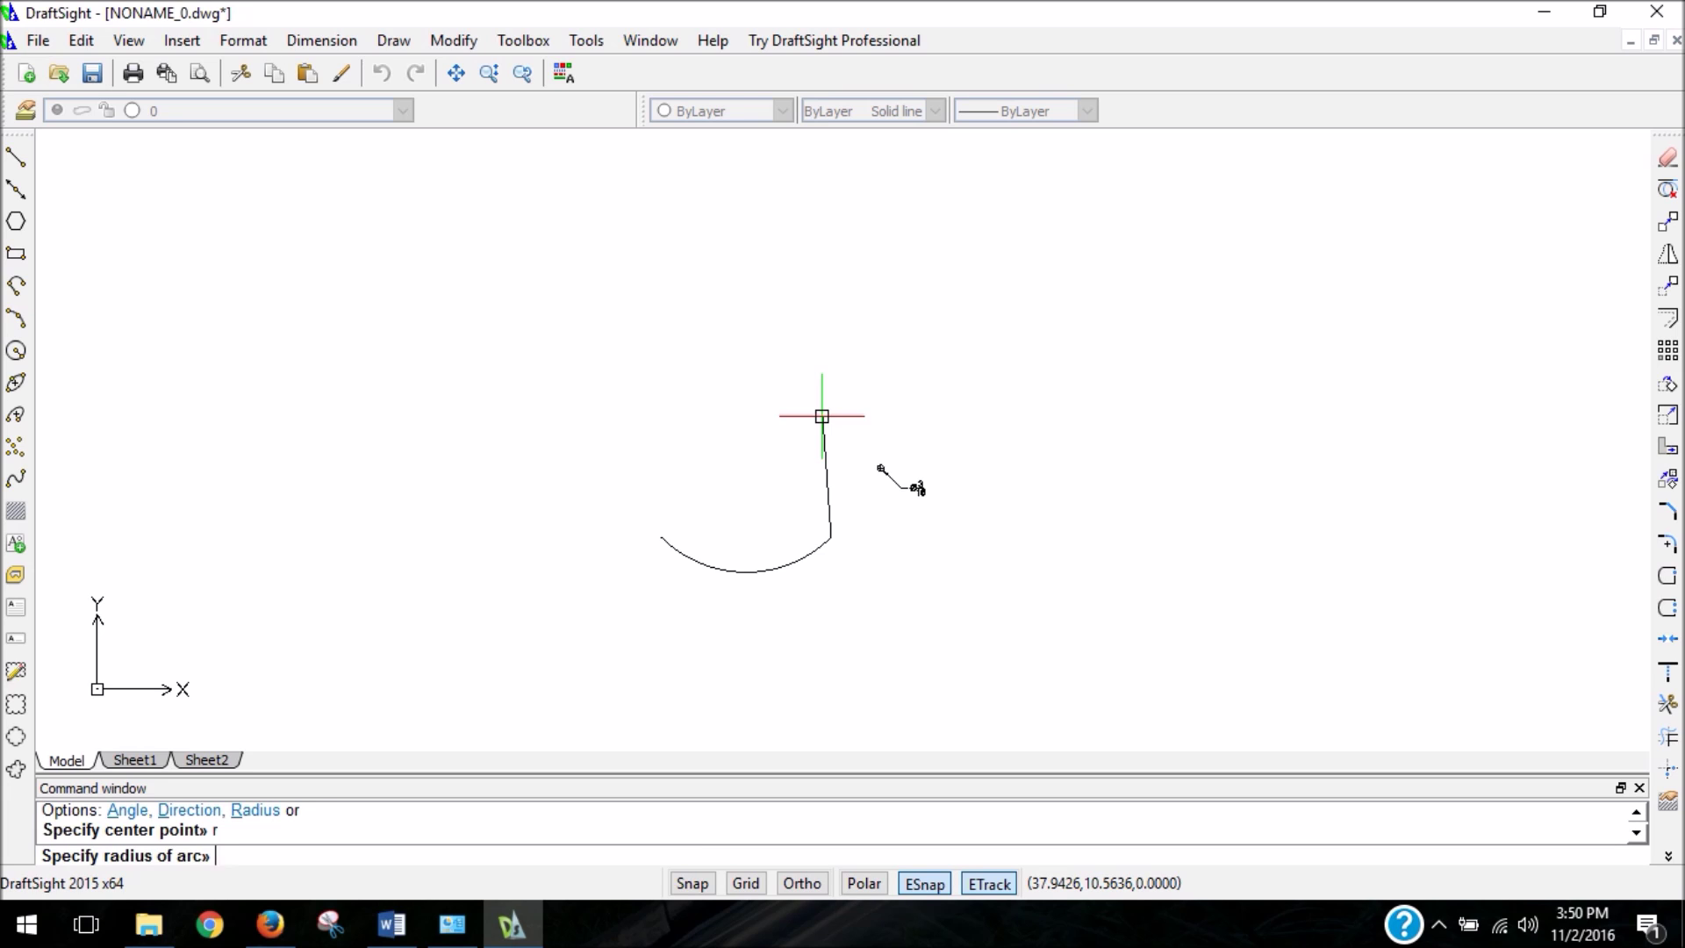
type("2.5")
key("Return")
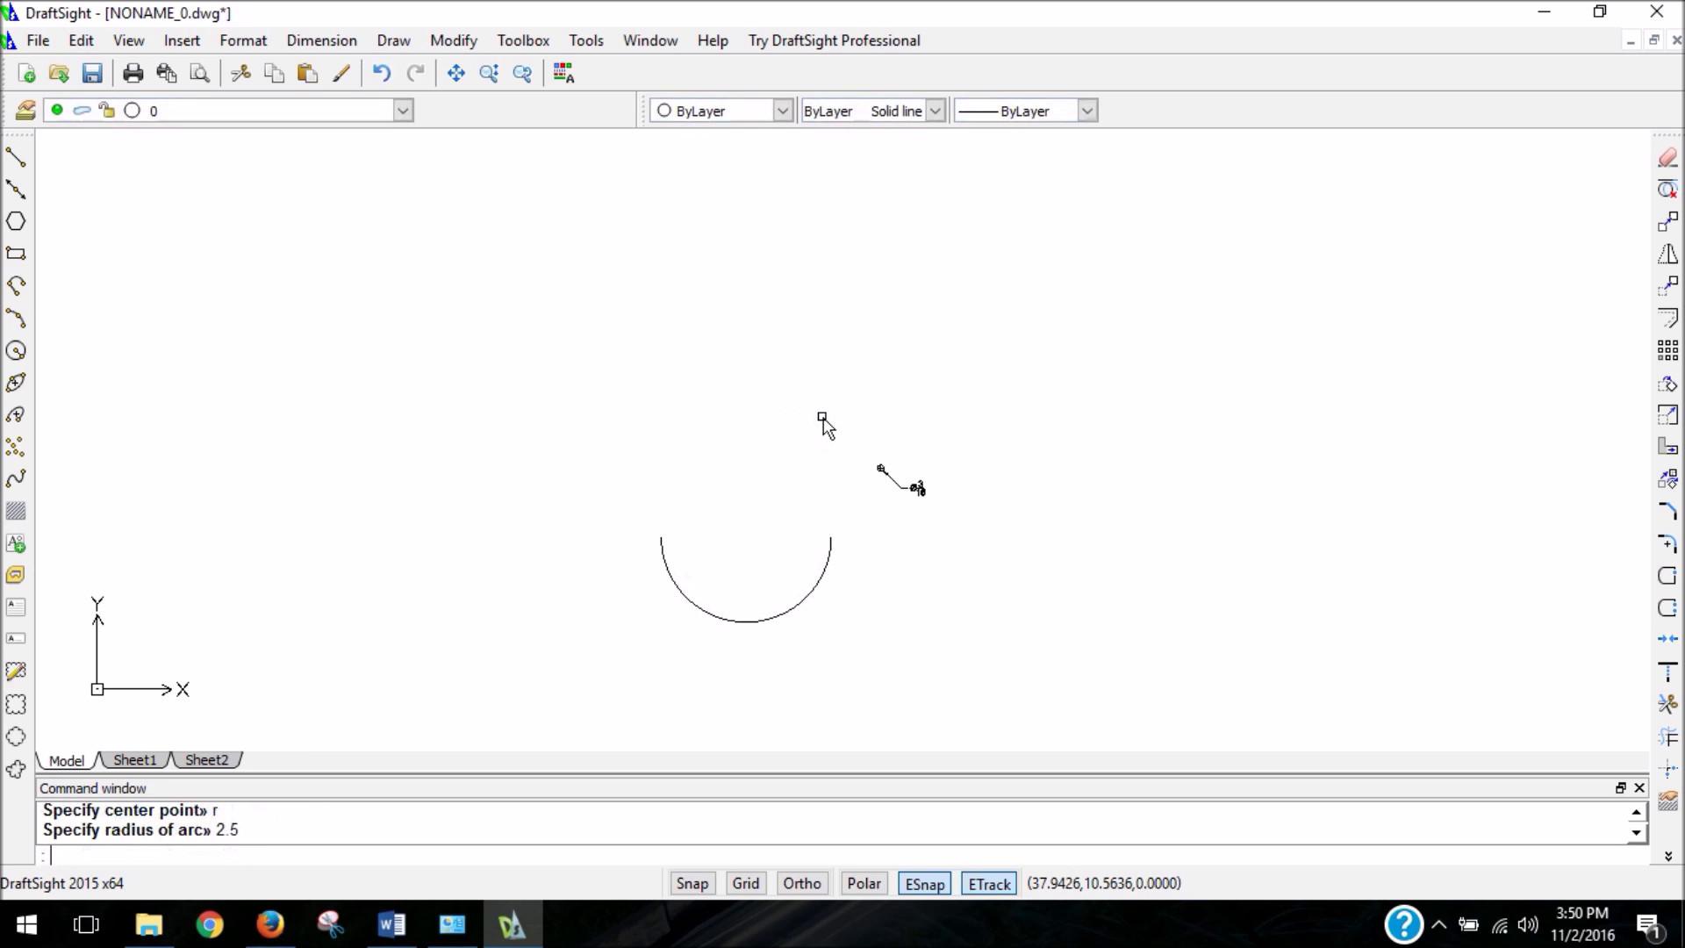